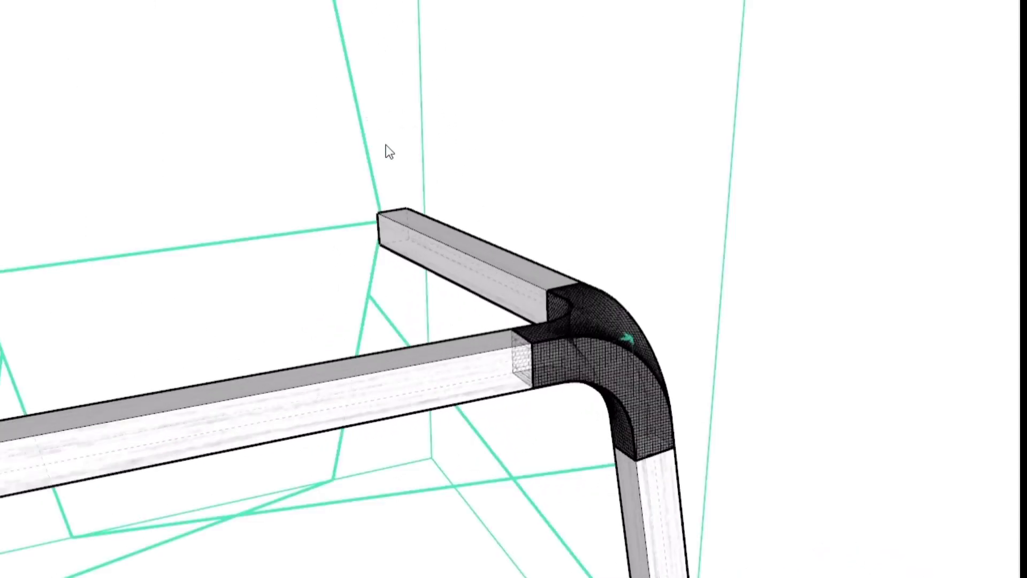
scroll(547, 343, "up", 2)
scroll(642, 348, "up", 2)
scroll(466, 361, "up", 2)
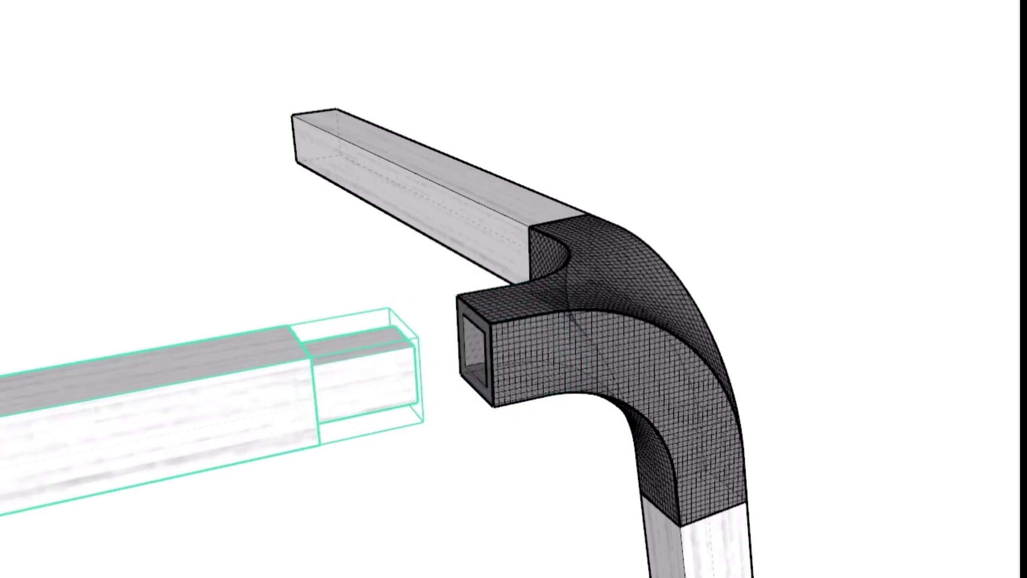
scroll(642, 429, "up", 1)
scroll(683, 417, "up", 1)
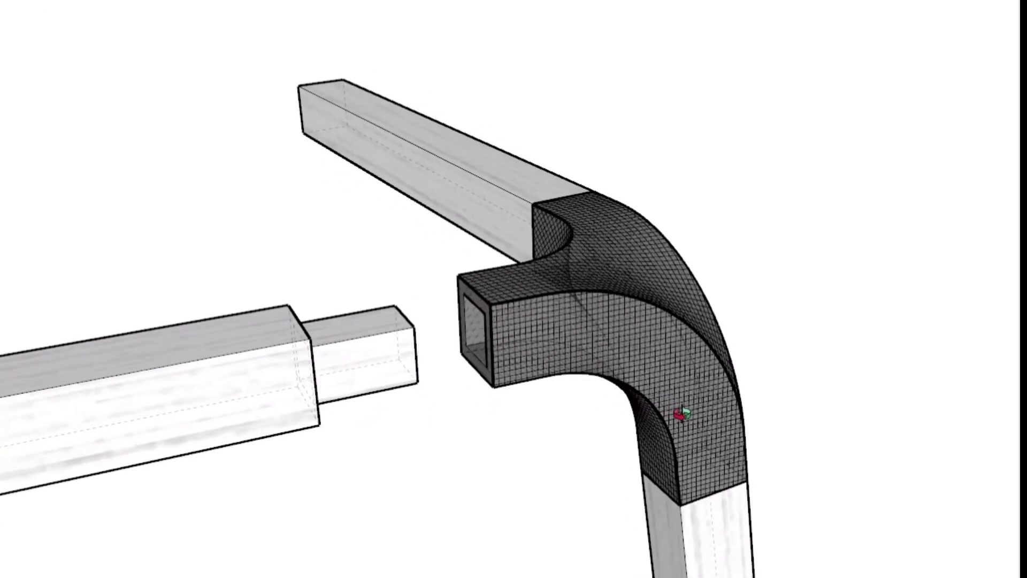
scroll(623, 351, "up", 1)
scroll(674, 347, "up", 1)
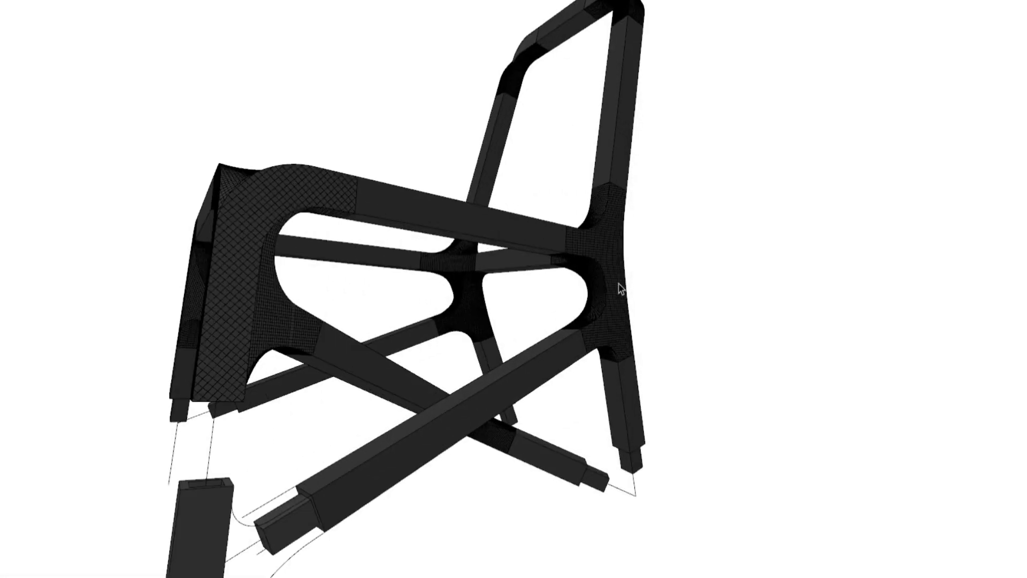
- Enter edit mode on the side joint node component, fading the rest of the chair
double_click(623, 283)
scroll(617, 271, "up", 3)
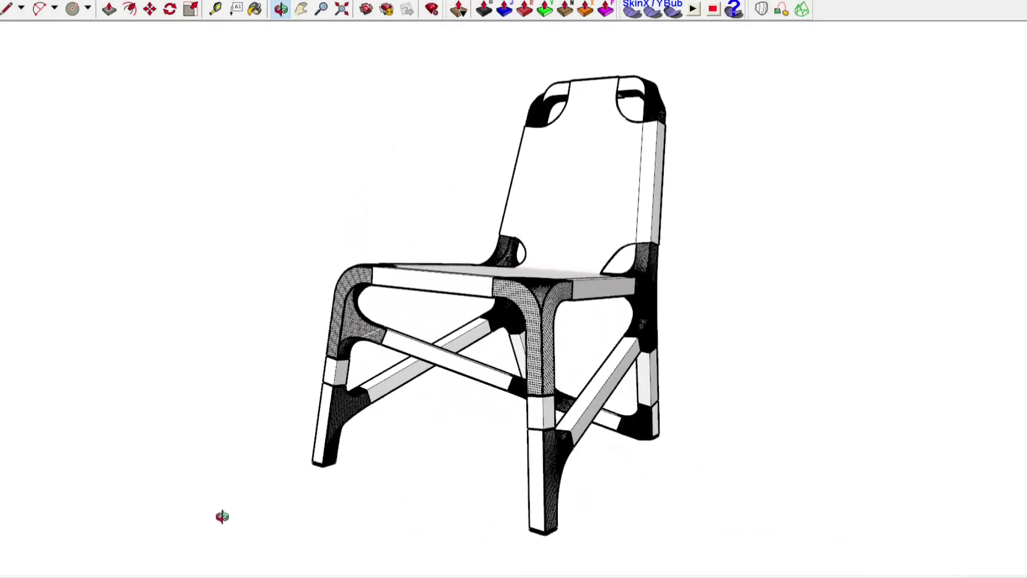
scroll(534, 422, "up", 10)
- Orbit the chair to inspect its lower frame, ending at a front three-quarter view
mouse_move(585, 390)
middle_mouse_down()
mouse_move(408, 399)
mouse_move(582, 346)
mouse_move(500, 367)
mouse_move(426, 367)
mouse_move(470, 168)
mouse_move(519, 109)
mouse_move(541, 237)
mouse_move(615, 291)
mouse_move(935, 411)
middle_mouse_up()
scroll(582, 346, "up", 3)
scroll(600, 365, "up", 3)
scroll(426, 367, "down", 3)
scroll(438, 357, "down", 3)
scroll(615, 291, "down", 3)
middle_click_drag(590, 373, 582, 340)
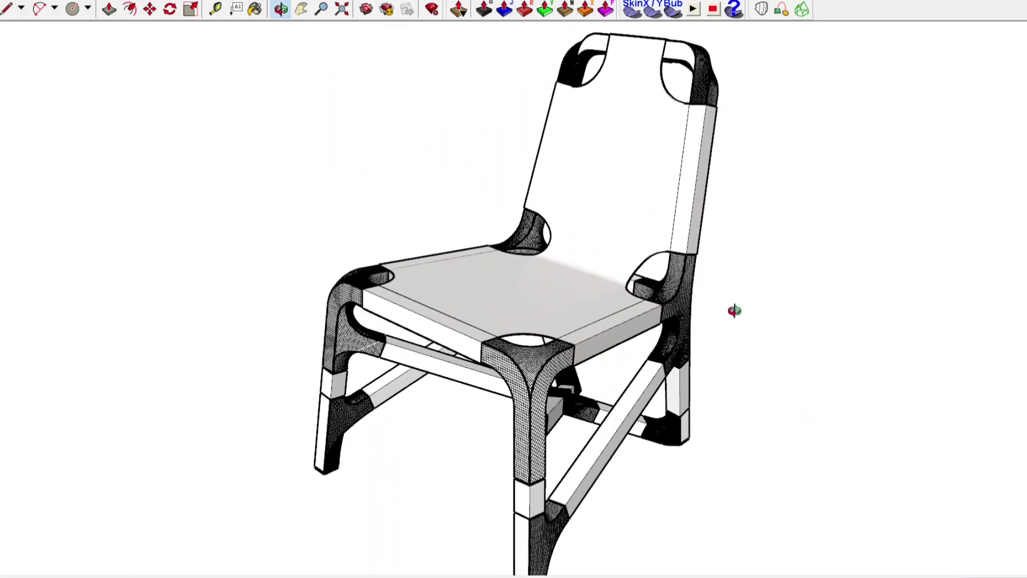
- Edit the front leg node and orbit around it and the separate leg parts
double_click(531, 300)
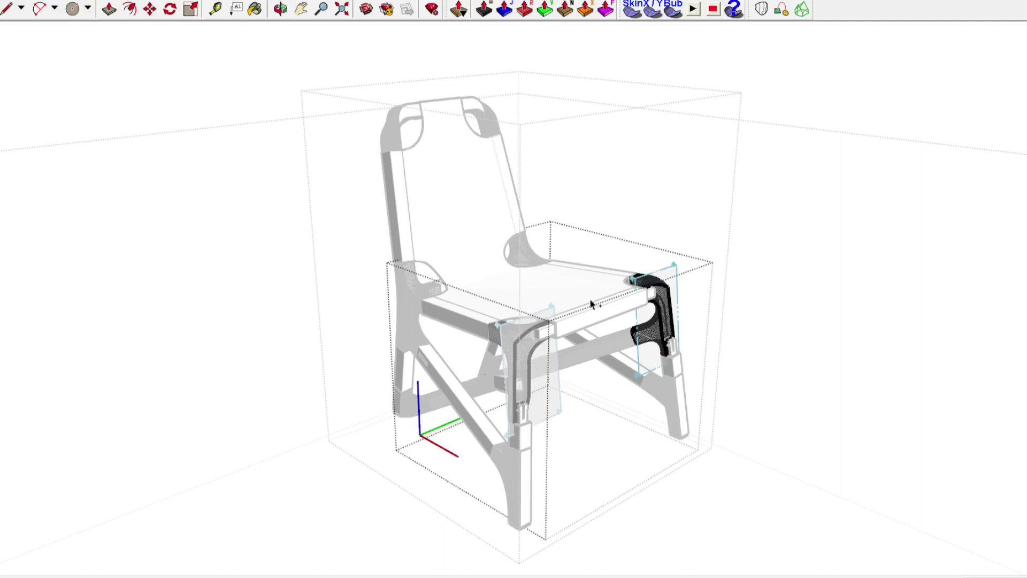
scroll(590, 299, "up", 5)
mouse_move(590, 299)
middle_mouse_down()
mouse_move(497, 266)
mouse_move(206, 263)
mouse_move(325, 215)
middle_mouse_up()
scroll(325, 215, "up", 3)
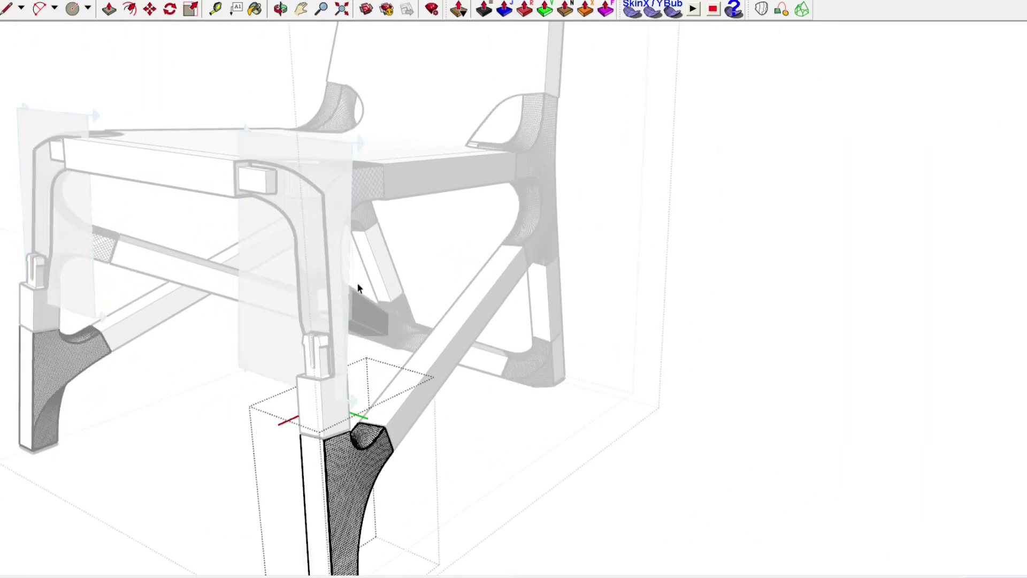
scroll(426, 351, "up", 2)
scroll(445, 326, "up", 2)
scroll(446, 325, "up", 2)
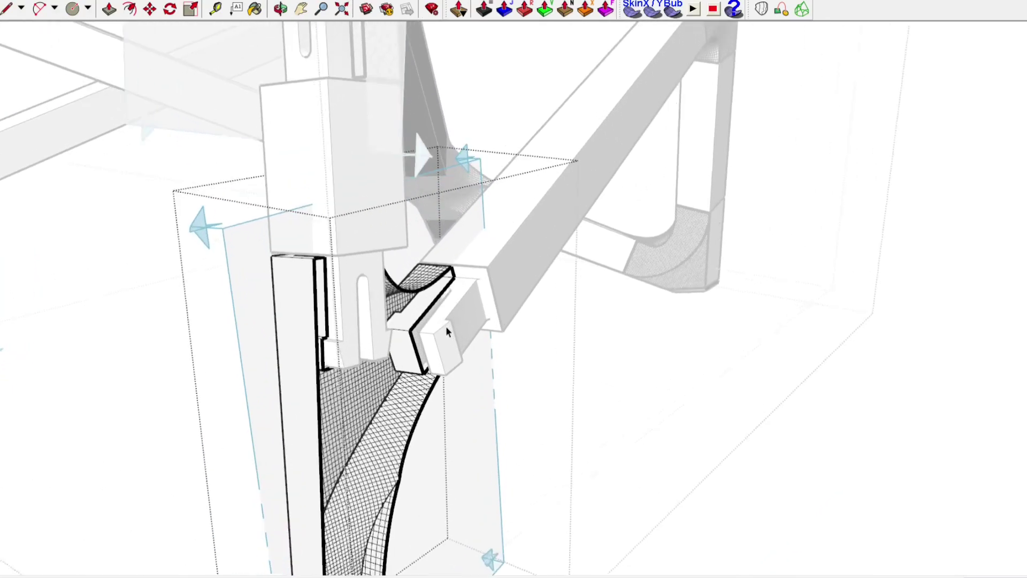
scroll(446, 326, "up", 2)
scroll(445, 326, "down", 2)
scroll(442, 326, "down", 2)
scroll(440, 326, "down", 2)
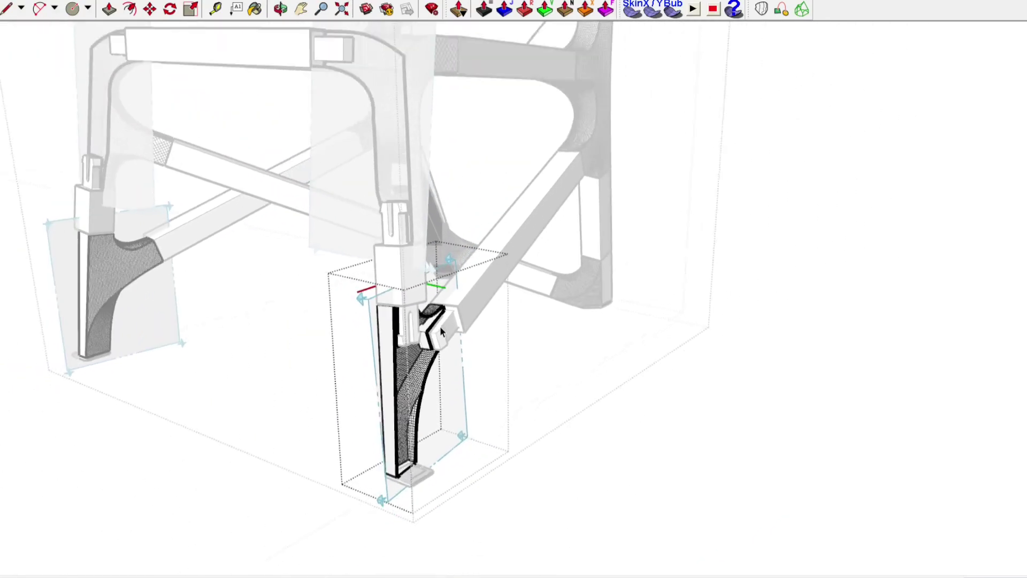
scroll(440, 326, "down", 2)
scroll(433, 329, "down", 2)
scroll(434, 329, "down", 2)
scroll(624, 358, "down", 2)
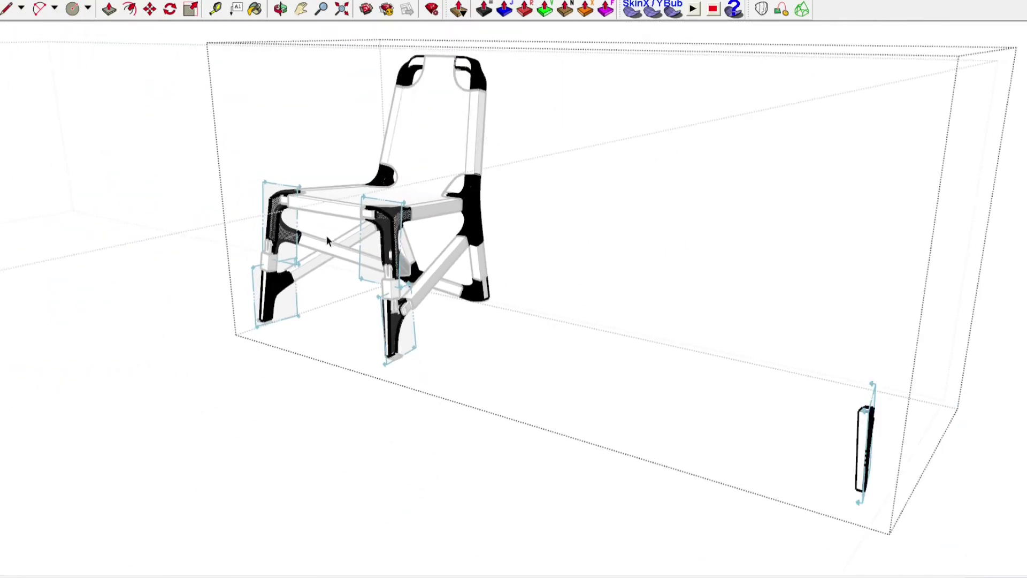
scroll(624, 359, "up", 2)
scroll(642, 359, "up", 2)
scroll(666, 358, "up", 2)
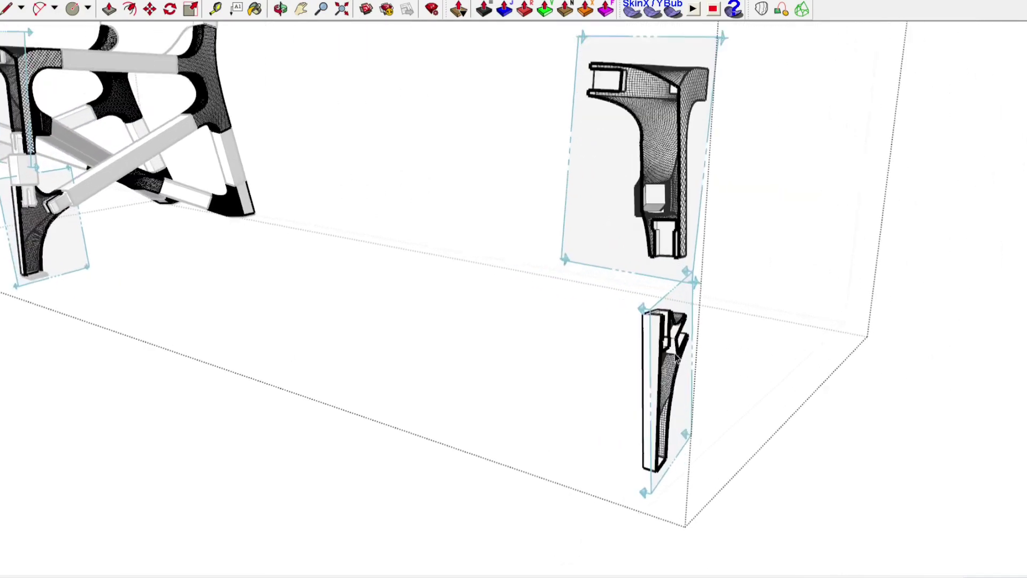
scroll(678, 357, "up", 2)
mouse_move(679, 357)
middle_mouse_down()
mouse_move(518, 323)
mouse_move(561, 330)
middle_mouse_up()
scroll(562, 330, "down", 3)
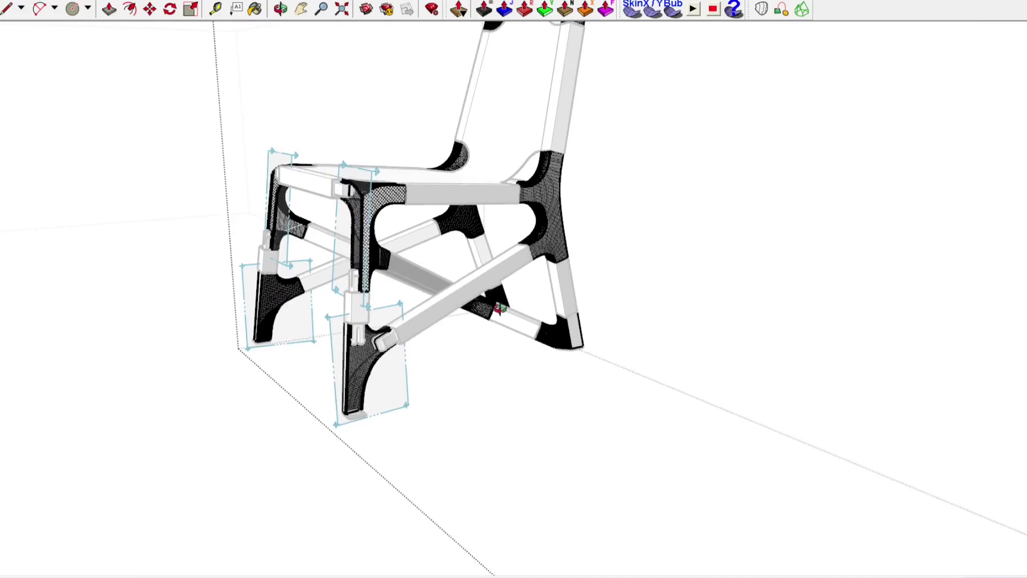
scroll(609, 324, "up", 2)
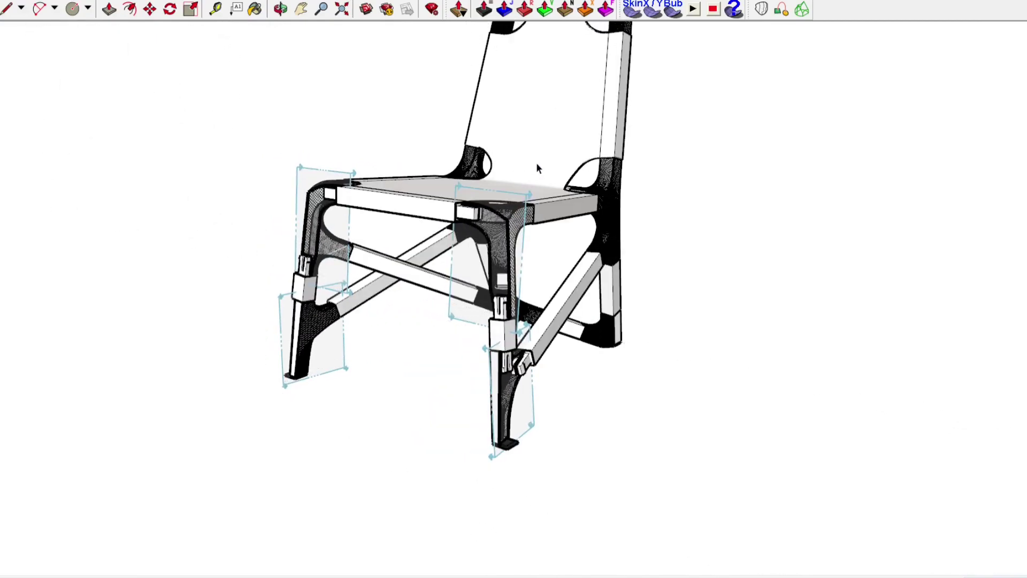
scroll(536, 157, "up", 3)
scroll(536, 150, "up", 3)
- Delete the canvas seat and back panels and orbit to view the bare frame
left_click(516, 185)
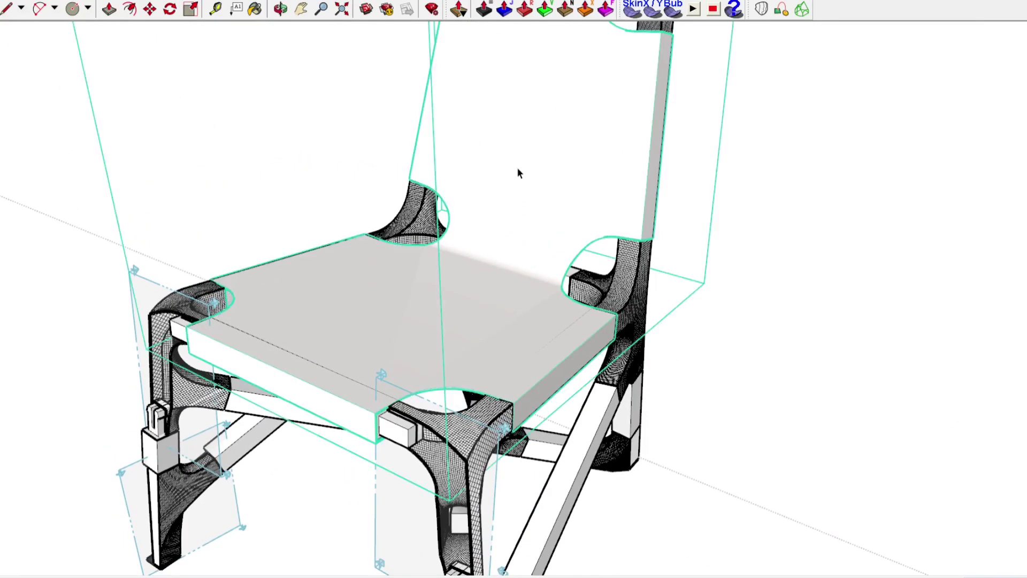
key("Delete")
mouse_move(440, 236)
middle_mouse_down()
mouse_move(474, 252)
mouse_move(449, 260)
mouse_move(818, 309)
middle_mouse_up()
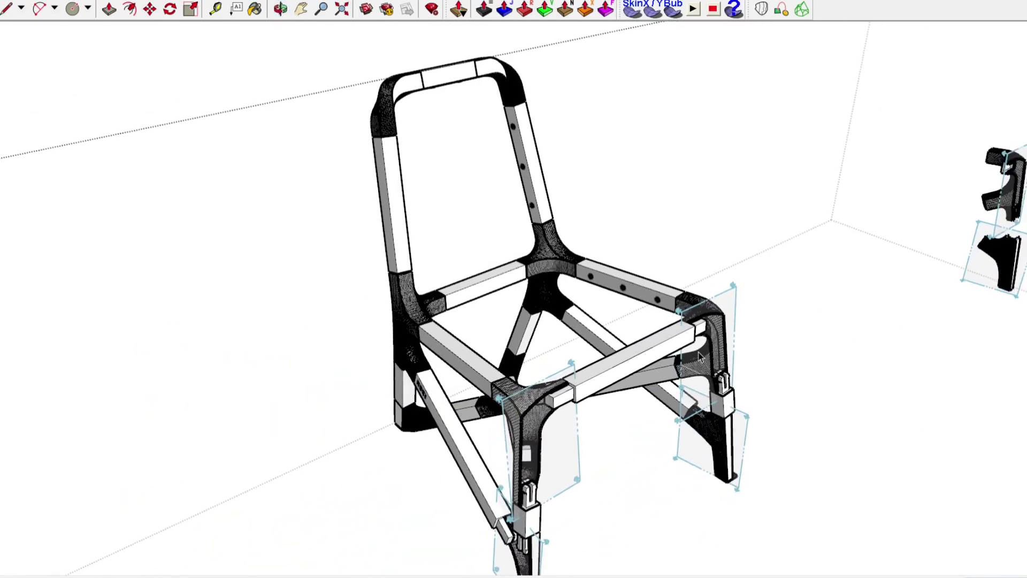